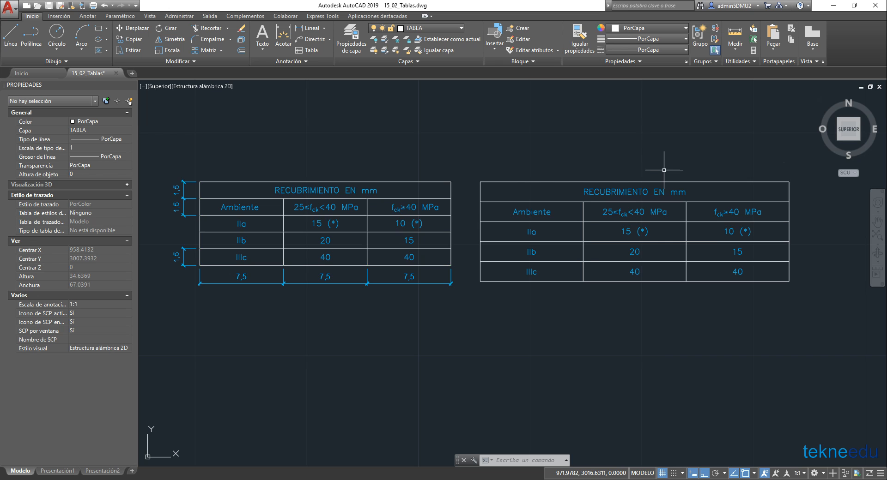
Copy the table without dimensions horizontally to the right by about 49 units, using its upper-left corner as base point
scroll(664, 170, "down", 2)
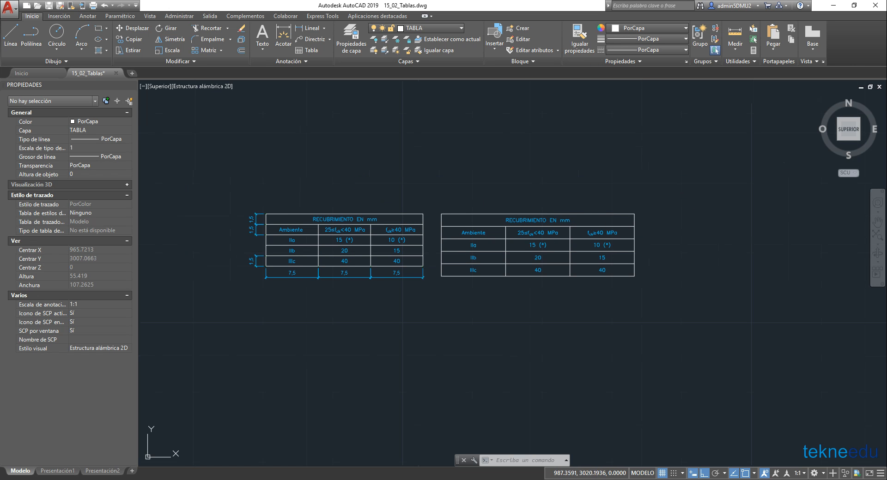
left_click(664, 181)
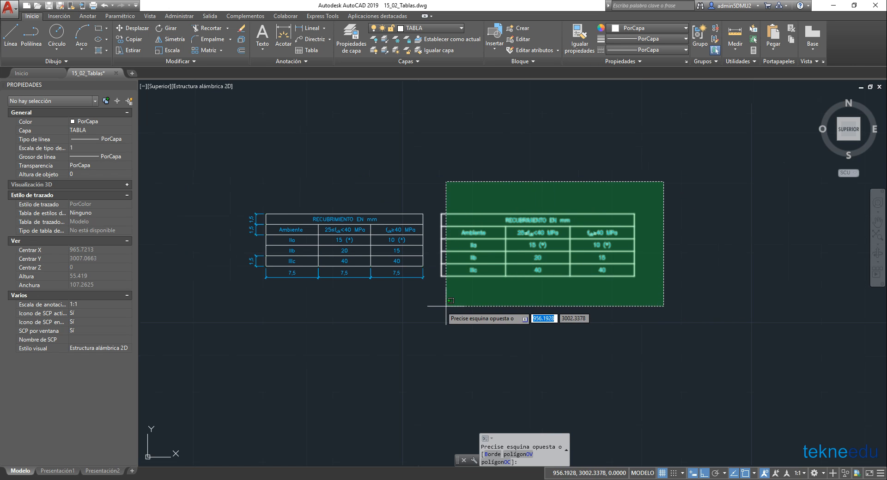
left_click(432, 309)
type("Cp")
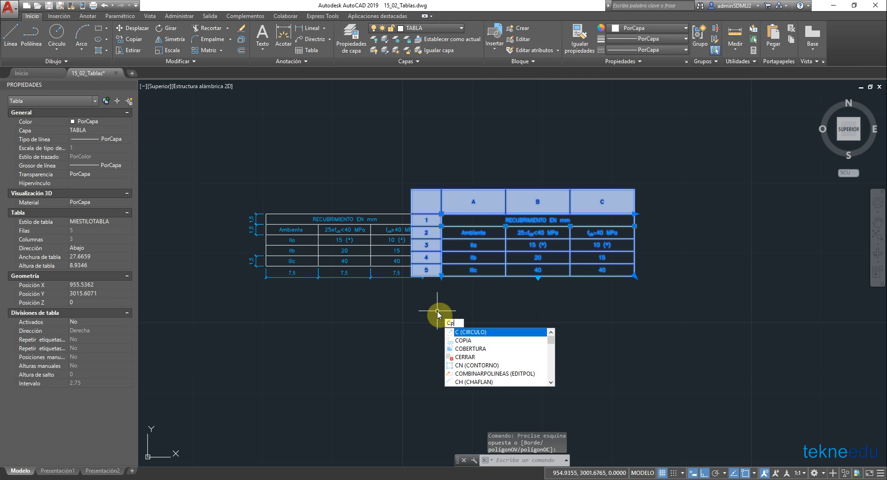
key("Return")
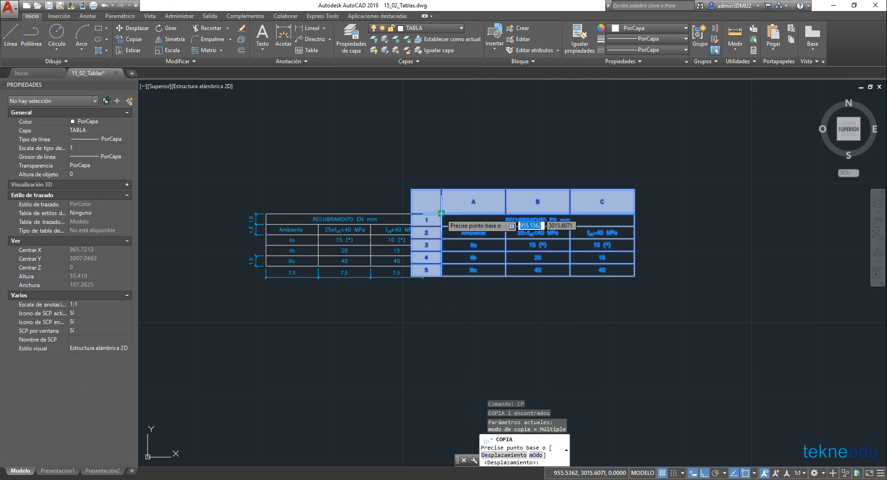
left_click(441, 213)
middle_click_drag(644, 206, 365, 216)
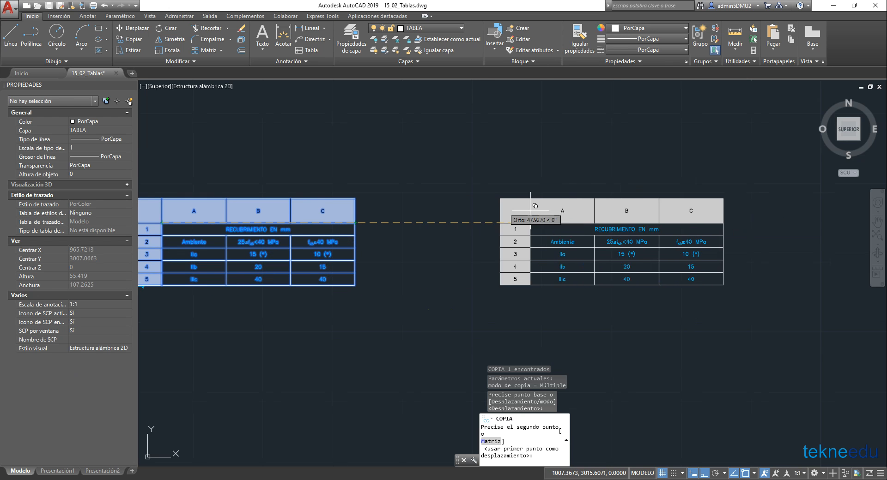
left_click(508, 219)
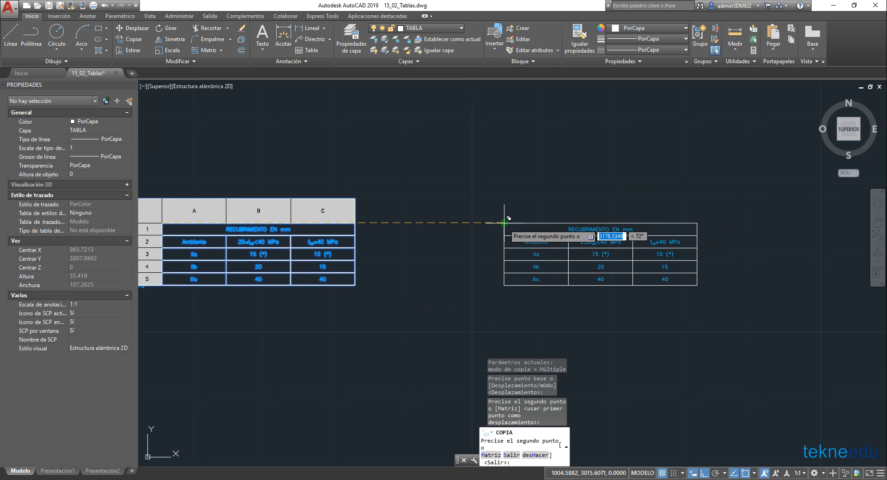
key("Escape")
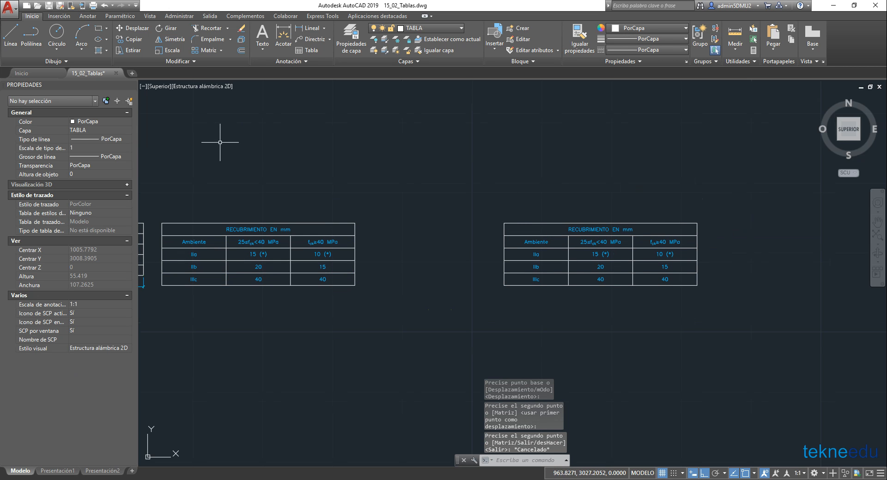
Insert two empty rows below row 5 of the copied table
scroll(665, 299, "up", 2)
middle_click_drag(616, 281, 517, 307)
left_click(316, 277)
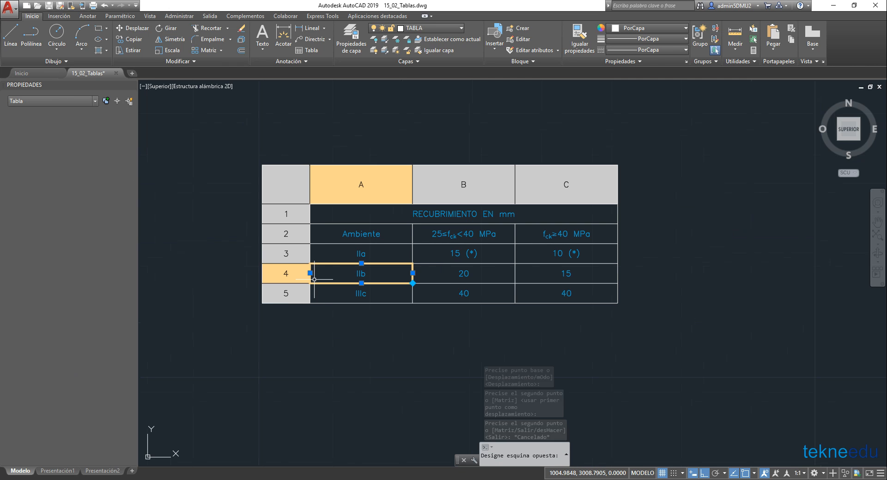
left_click(287, 293)
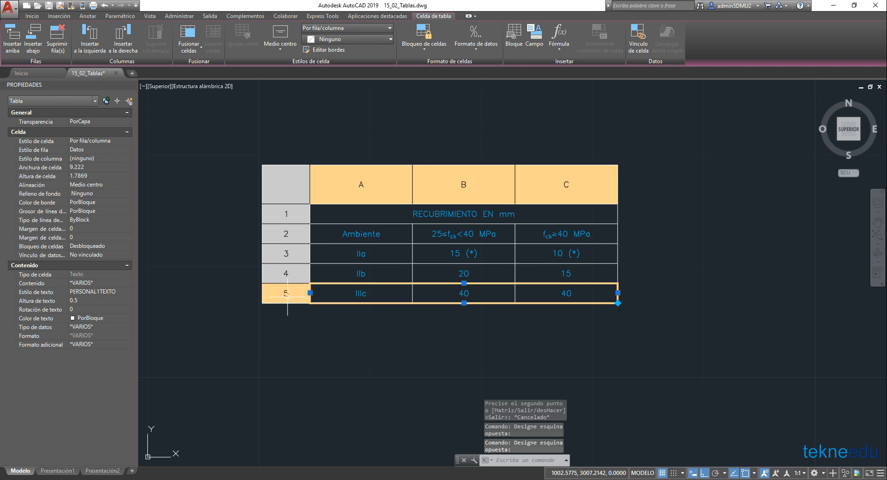
left_click(33, 35)
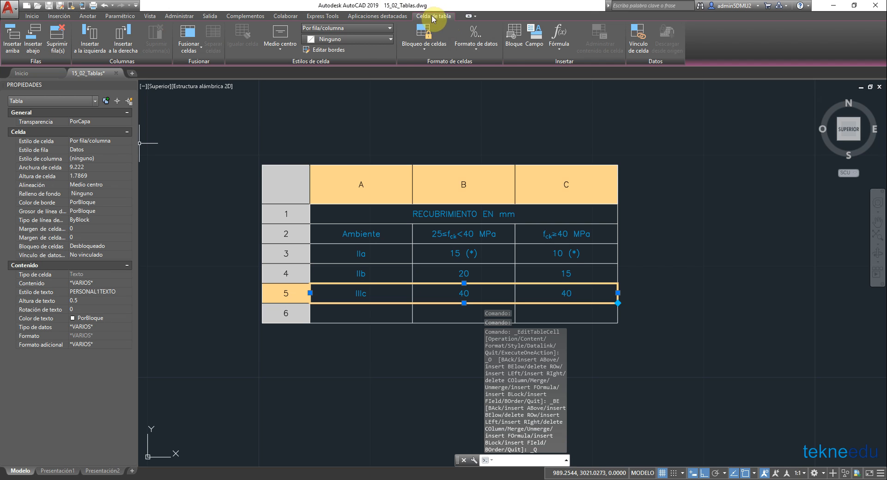
right_click(291, 294)
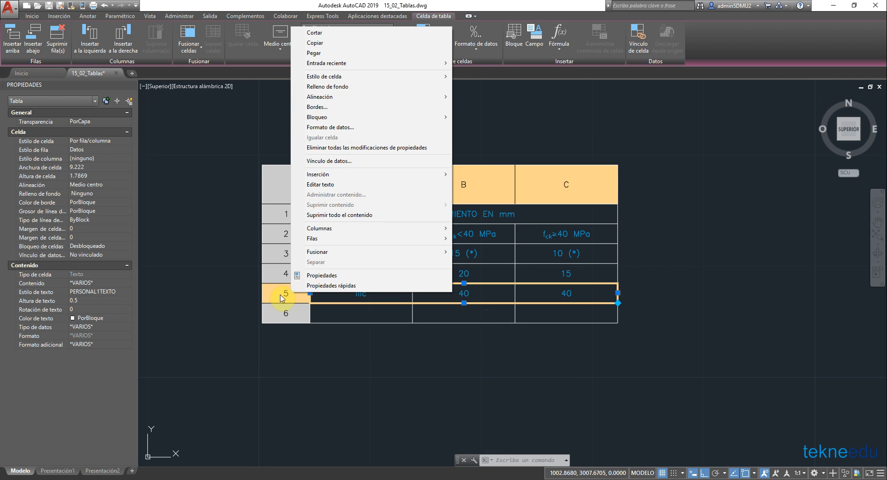
mouse_move(318, 238)
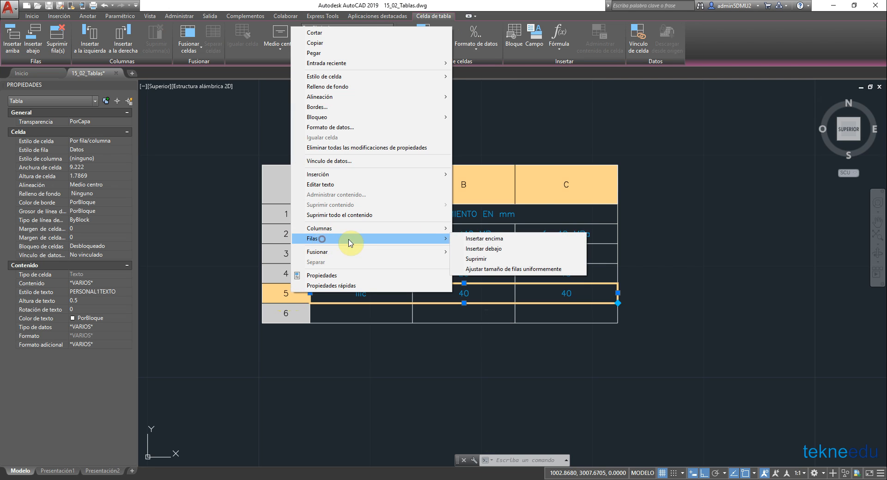
left_click(503, 251)
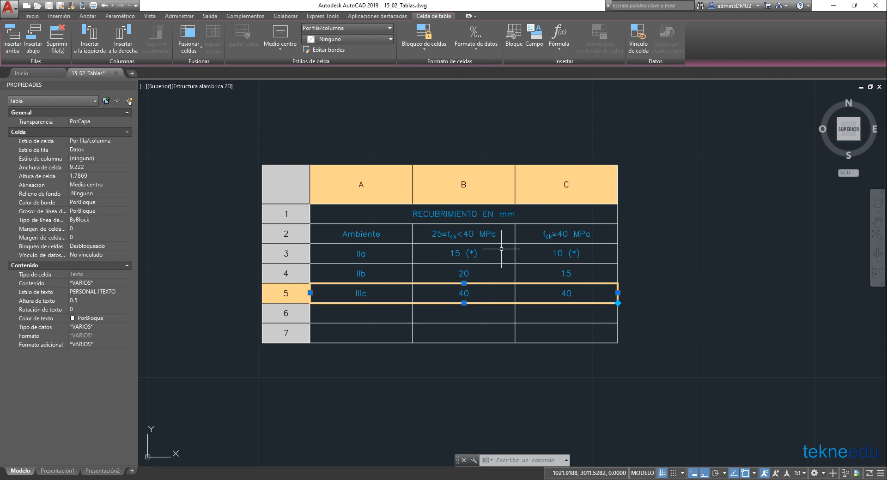
left_click(536, 377)
Enter the text IIIc in cells A6 and A7 of the copied table
middle_click_drag(412, 363, 421, 299)
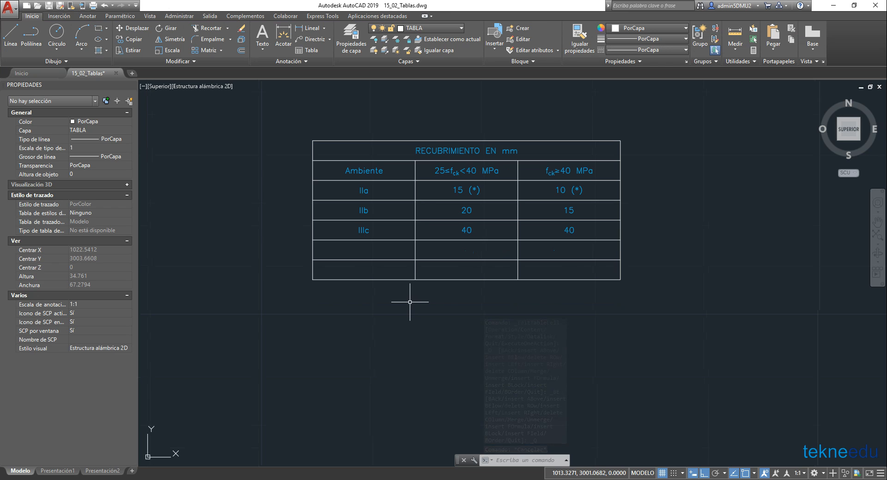
double_click(373, 249)
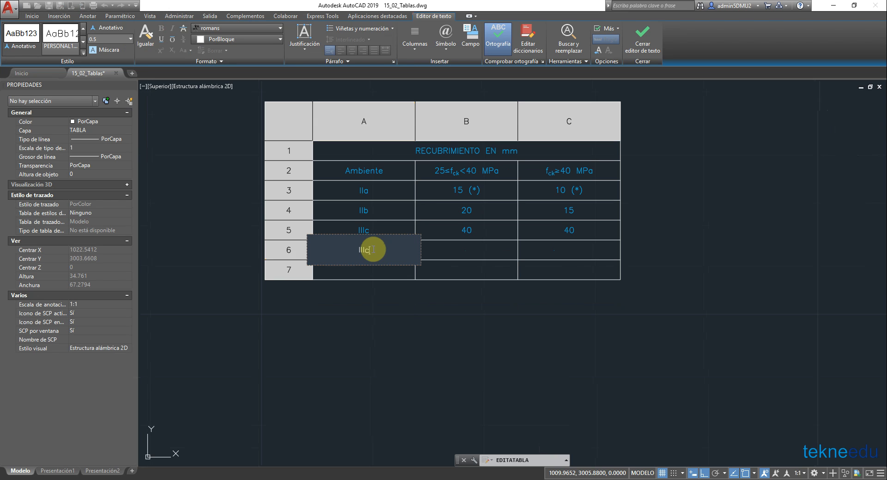
key("Return")
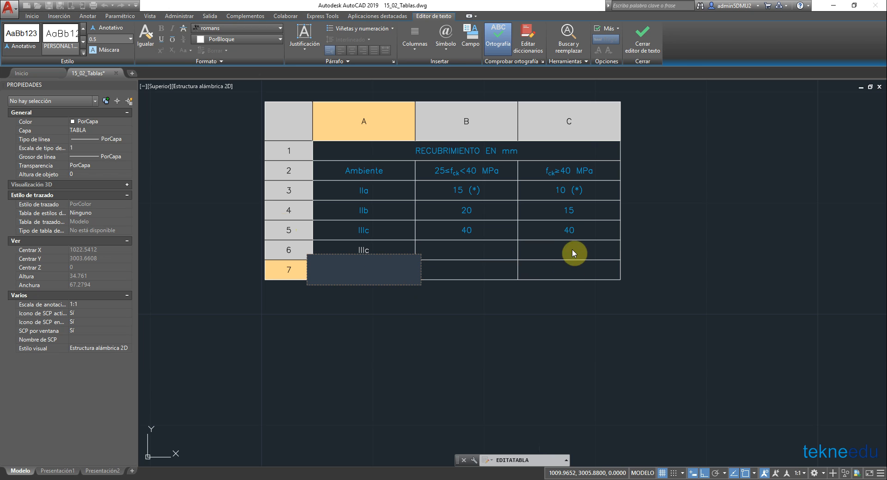
left_click(428, 313)
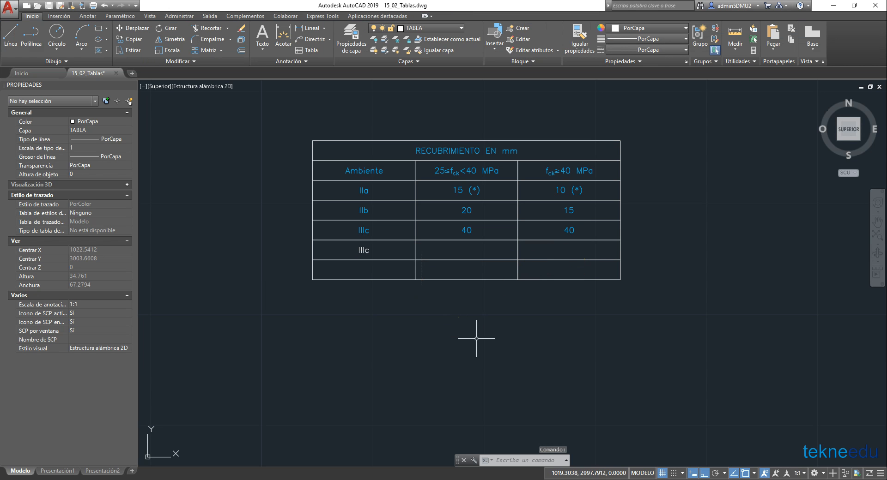
left_click(357, 267)
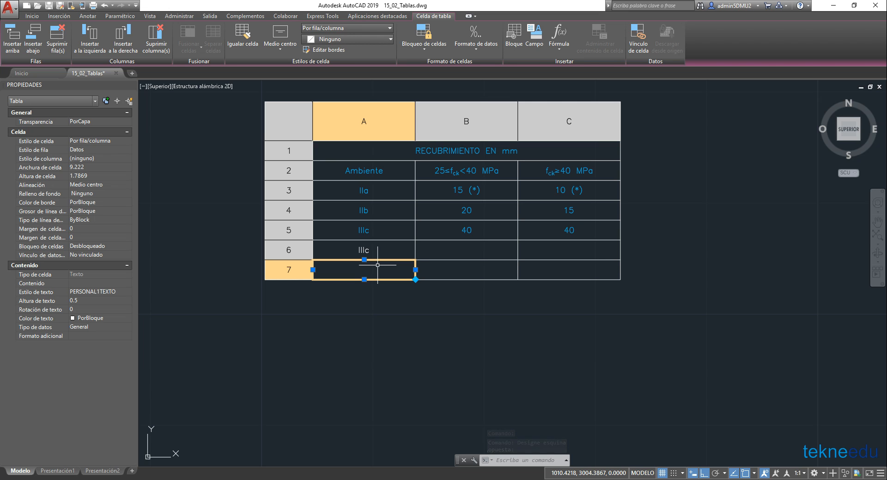
double_click(378, 266)
type("IIIc")
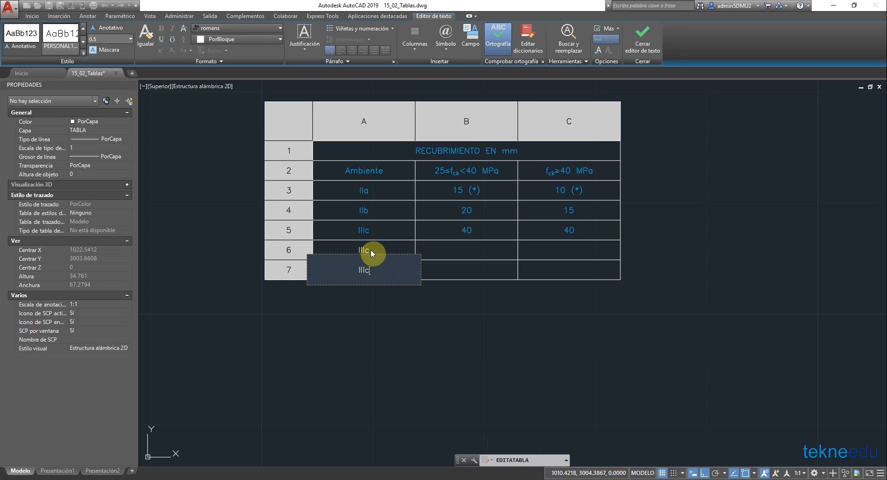
left_click(375, 291)
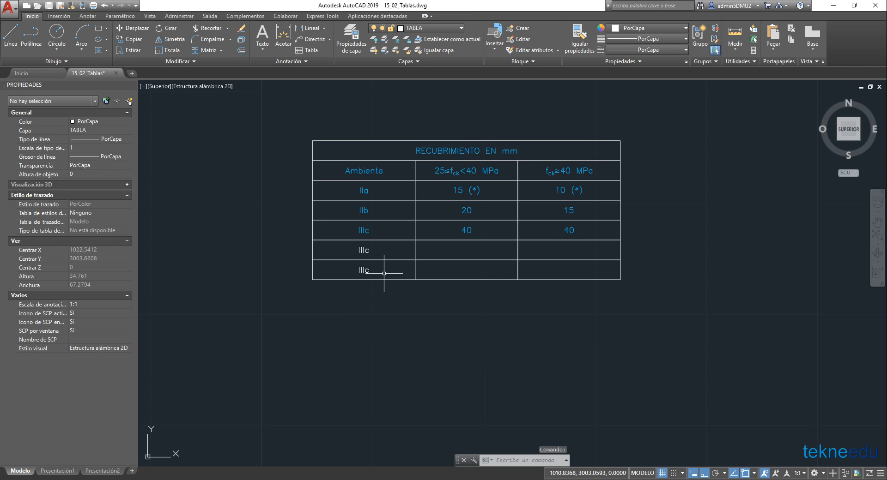
Delete the contents of cells A6 and A7
left_click(392, 250)
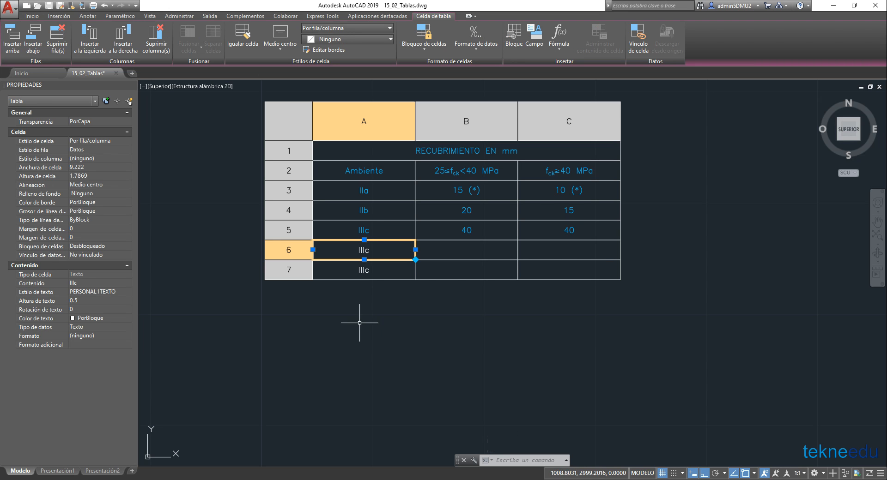
right_click(382, 249)
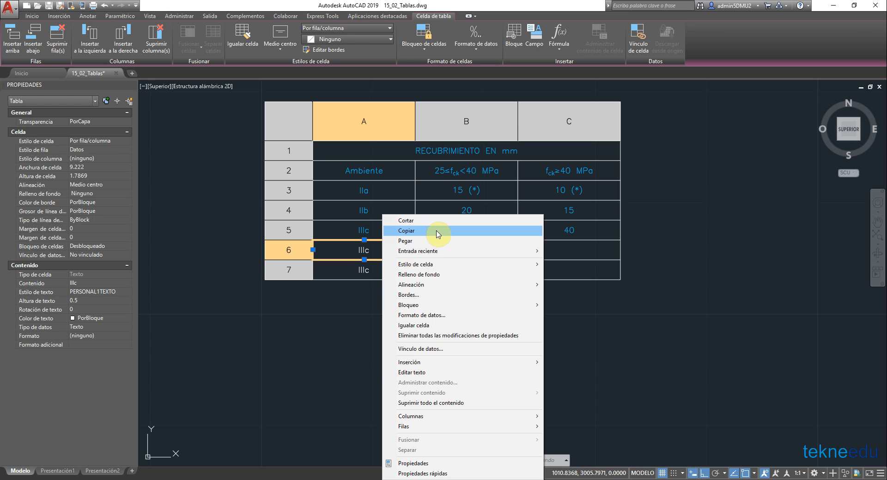
left_click(429, 403)
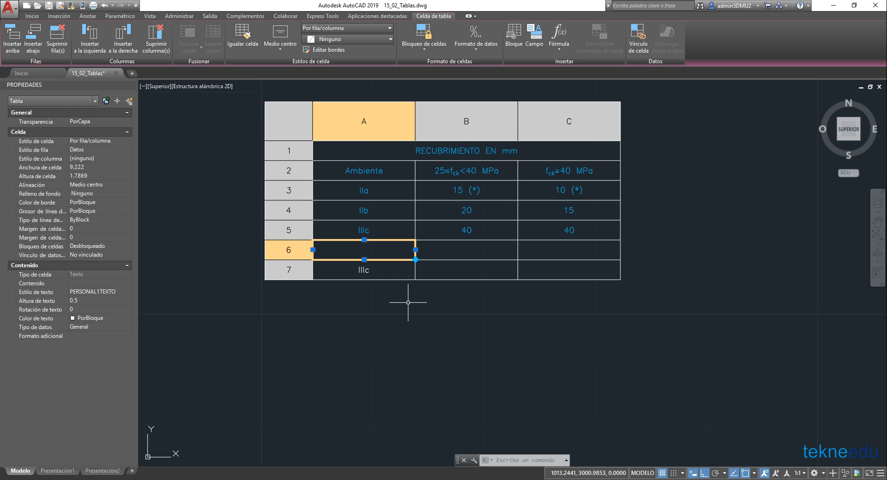
left_click(386, 270)
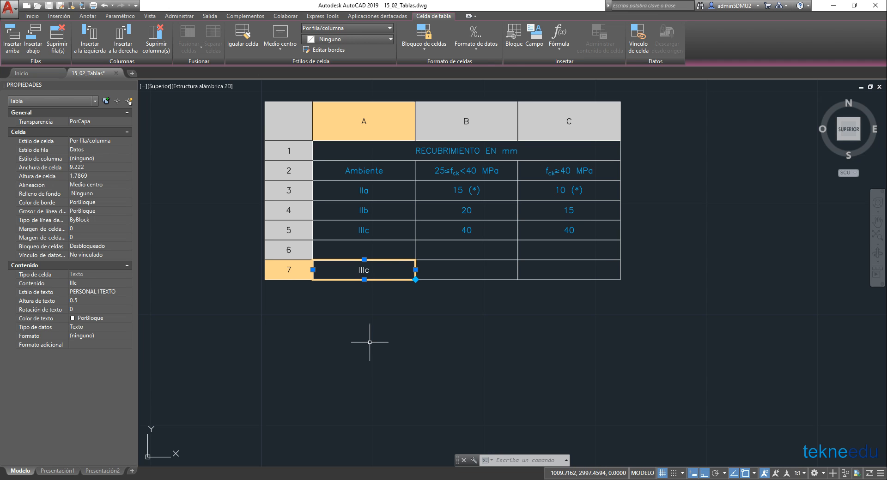
key("Delete")
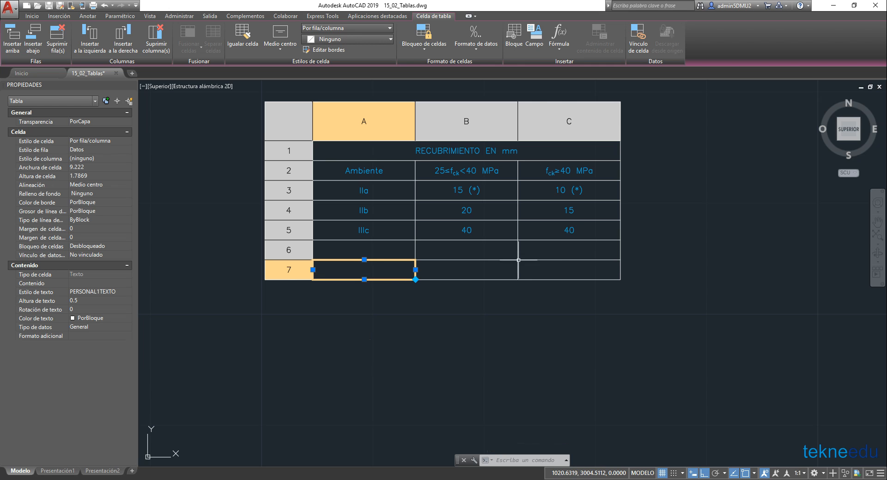
Clear the contents of cells C2 to C5 in one selection
left_click(587, 167)
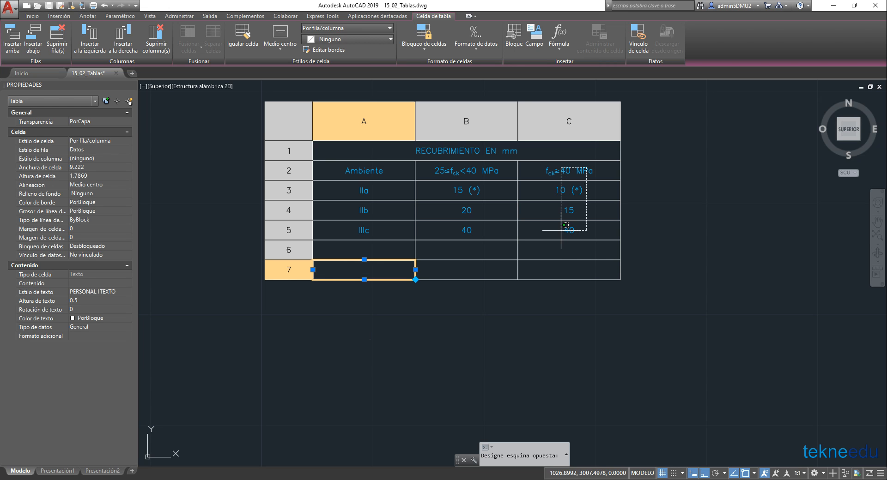
left_click(584, 172)
key("Escape")
left_click(592, 169)
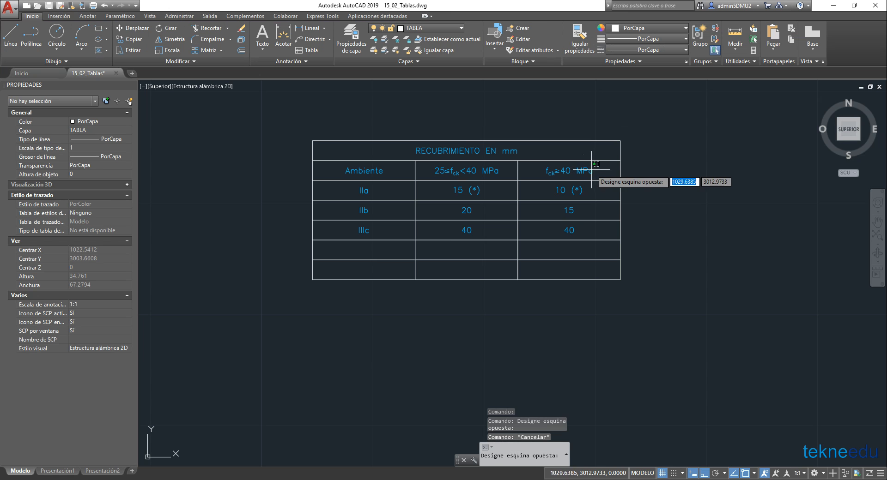
left_click(548, 228)
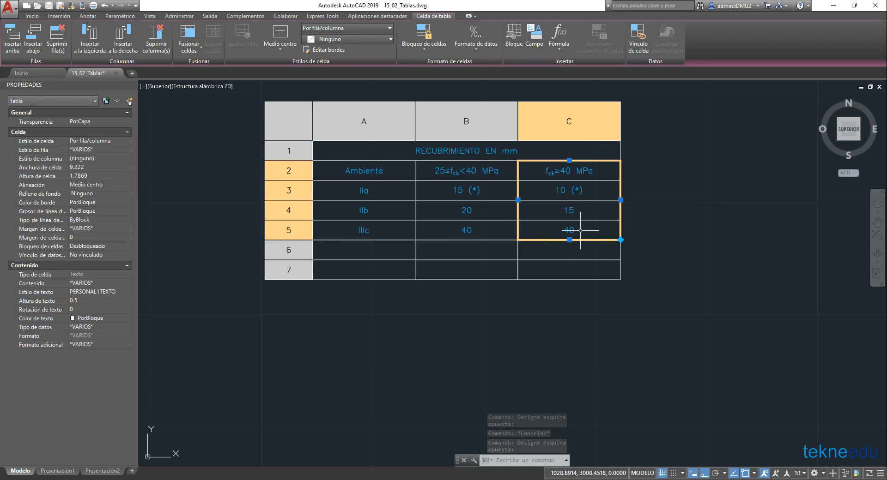
key("Delete")
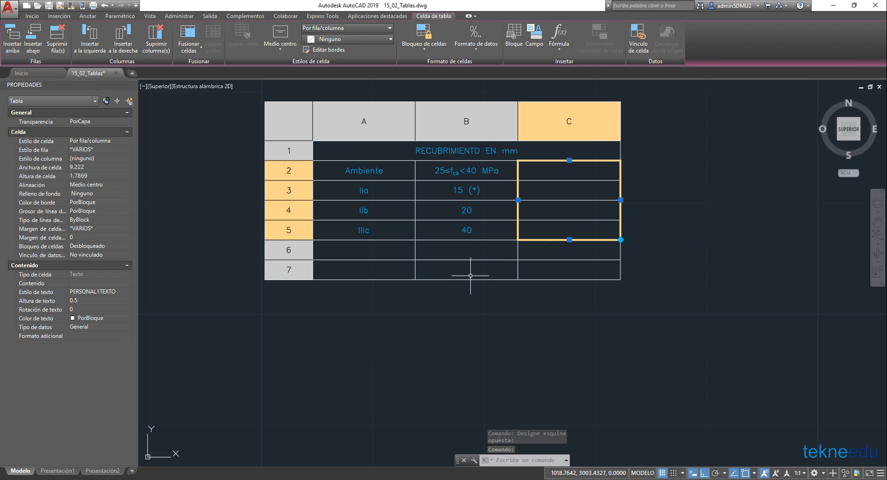
Copy the heading 25≤fck<40 MPa from cell B2 into cell C2
left_click(482, 167)
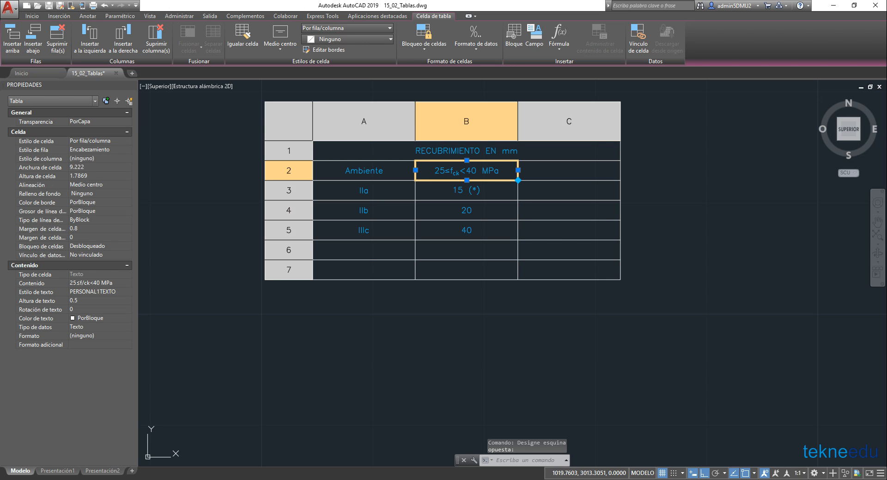
left_click(565, 169)
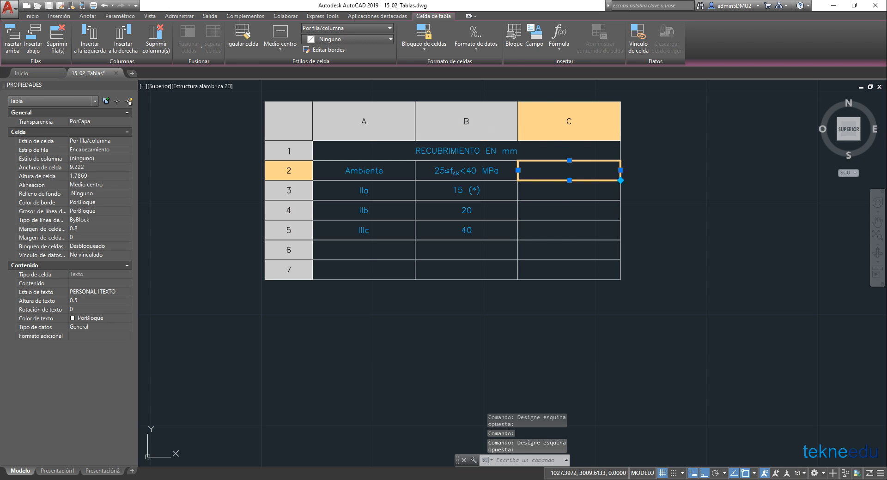
type("25≤fck<40 MPa")
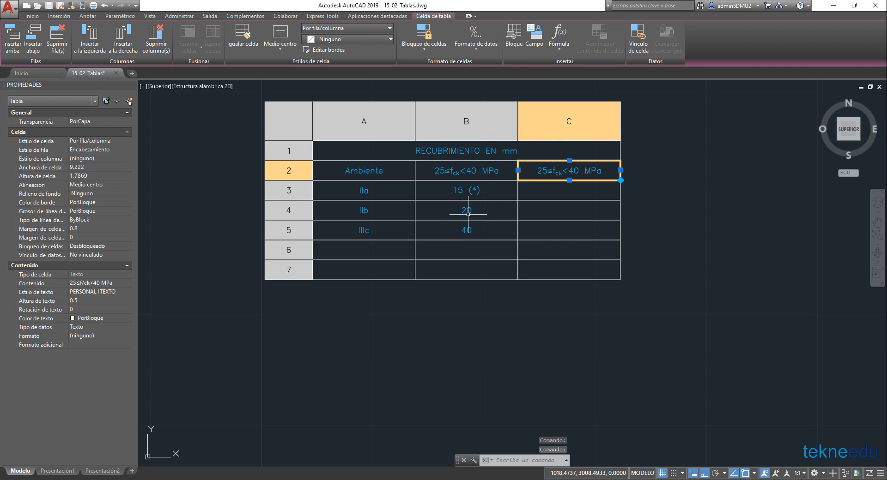
Copy the contents of cells B3 to B5 into cells C3 to C5
left_click(490, 187)
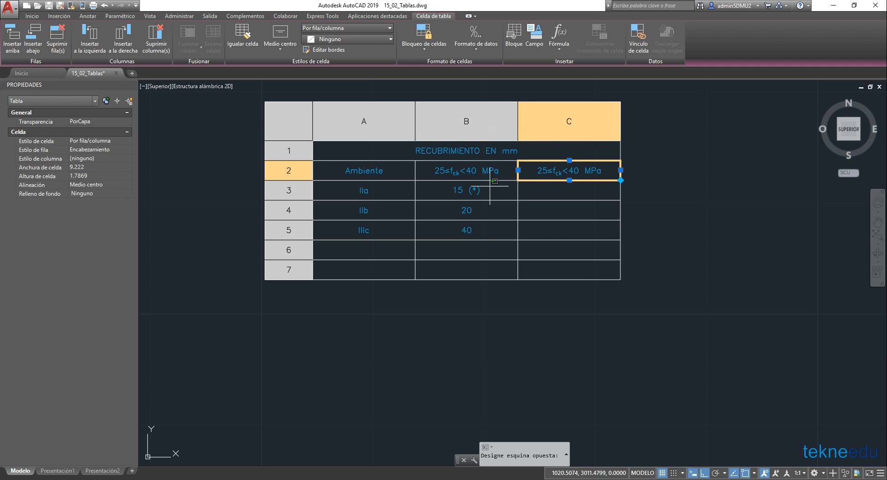
left_click(450, 235)
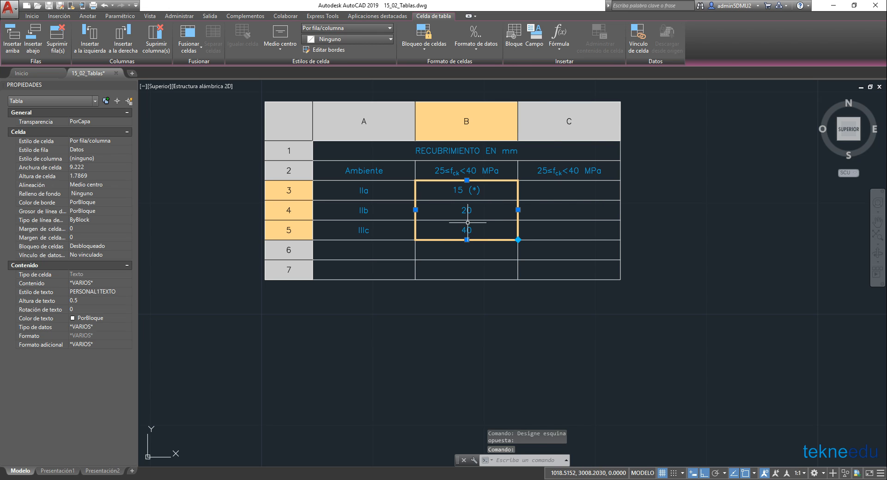
left_click(556, 195)
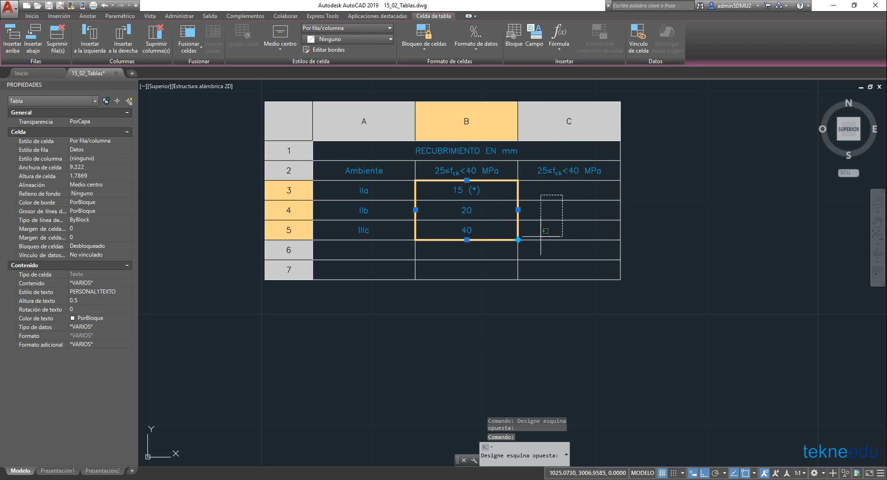
left_click(541, 237)
type("15 (*) 20 40")
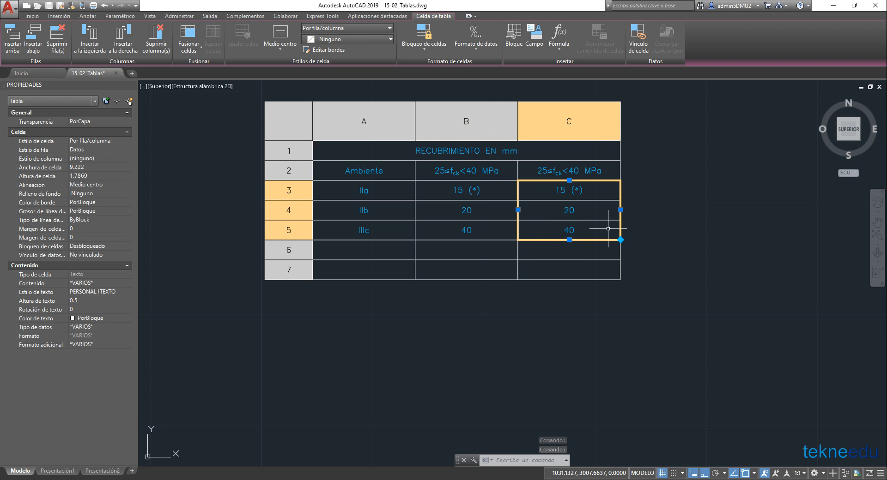
key("Escape")
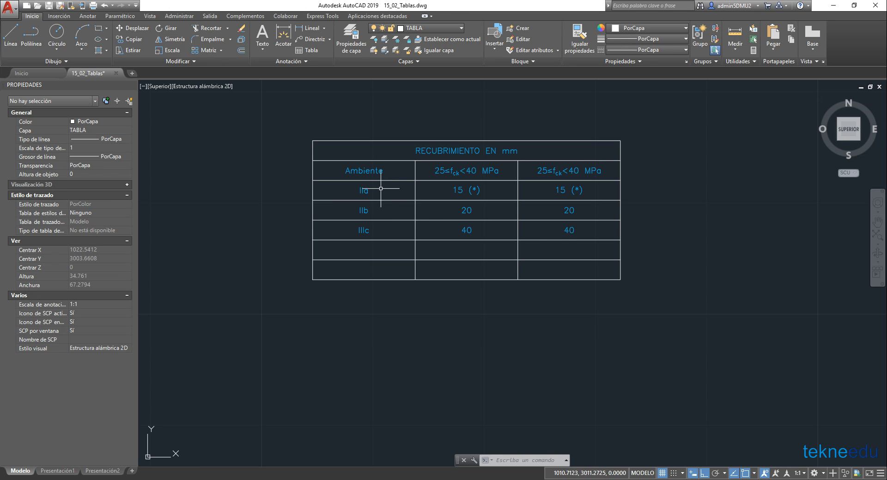
Clear the contents of cells A4 and A5
left_click_drag(377, 214, 364, 230)
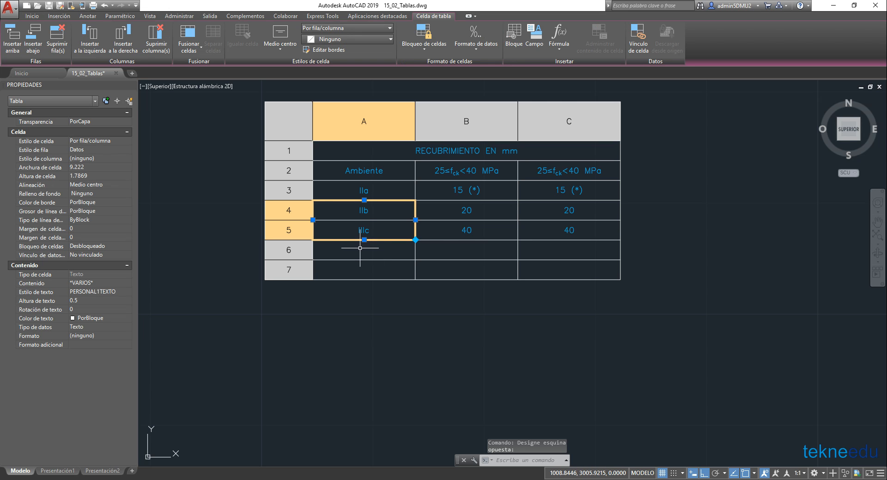
left_click(361, 240)
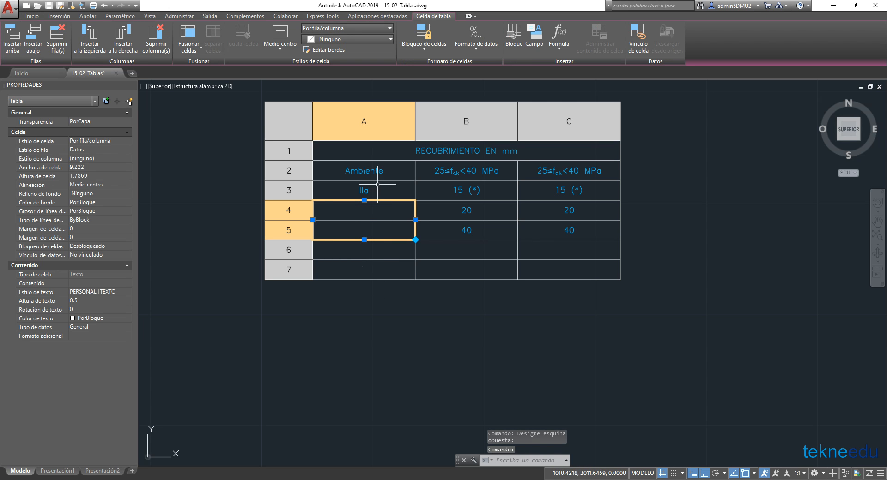
Widen column A to about 11.3 and reduce the height of row 3 to about 1.48 using cell A3's grips
left_click(378, 191)
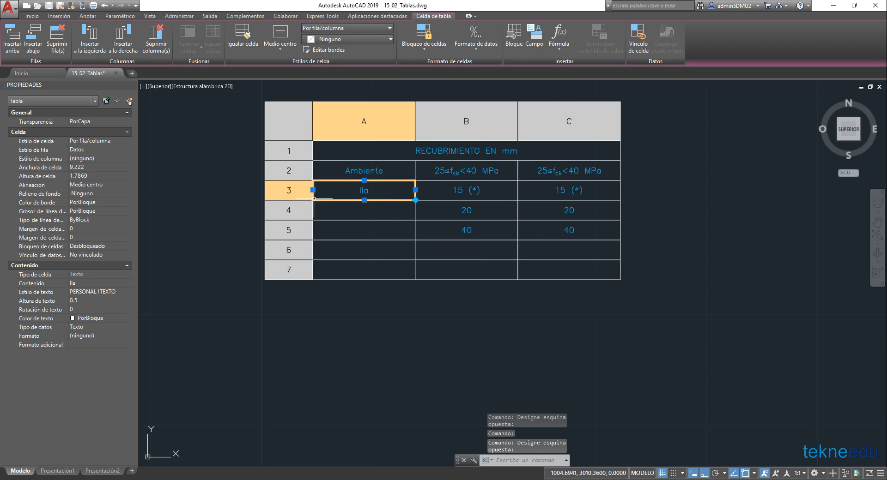
left_click(415, 190)
left_click(438, 190)
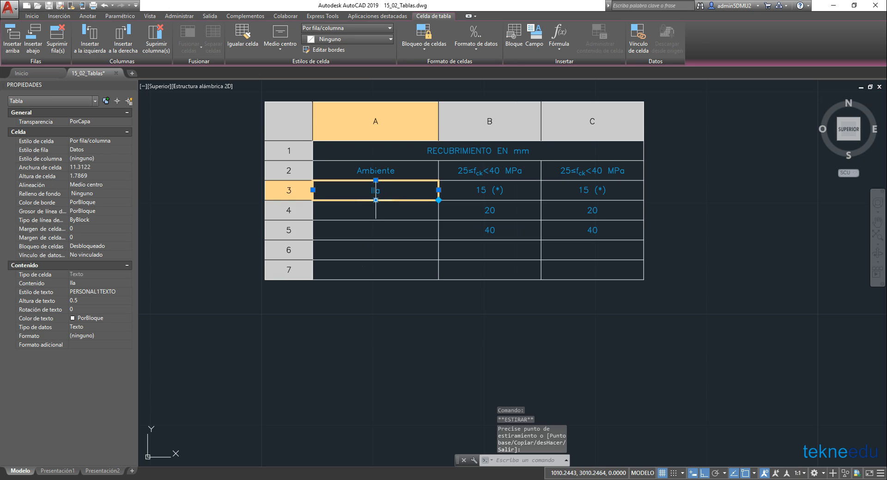
left_click(376, 200)
left_click(374, 213)
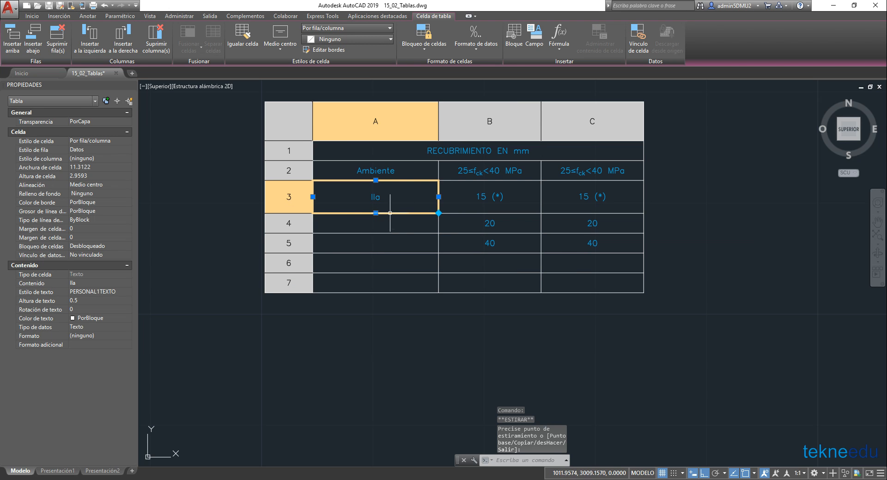
left_click(376, 212)
left_click(376, 197)
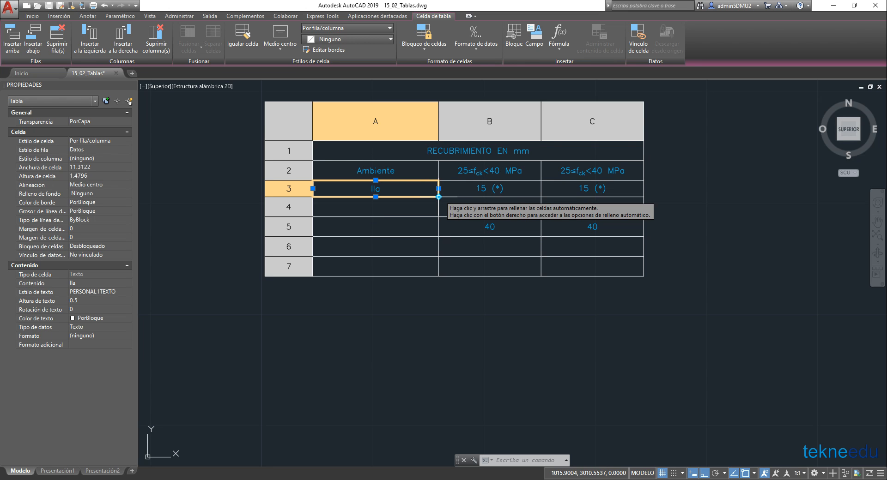
Autofill the text IIa from cell A3 down to cell A7
left_click(439, 196)
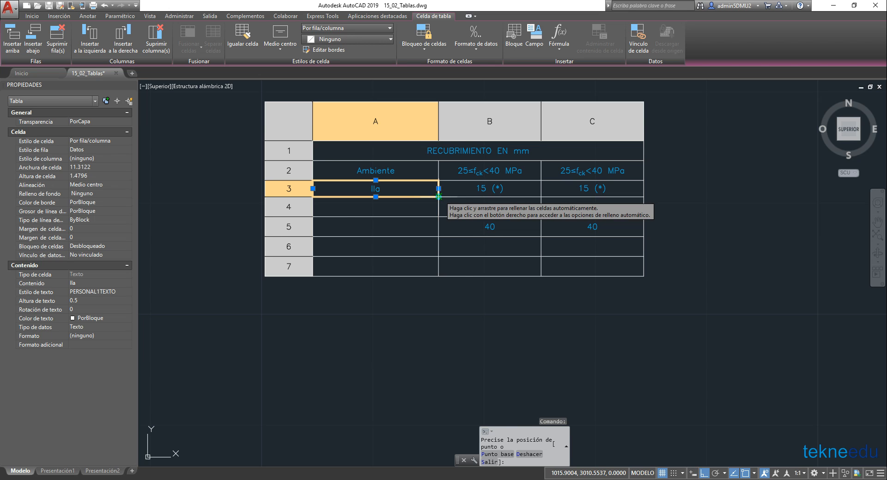
left_click(438, 268)
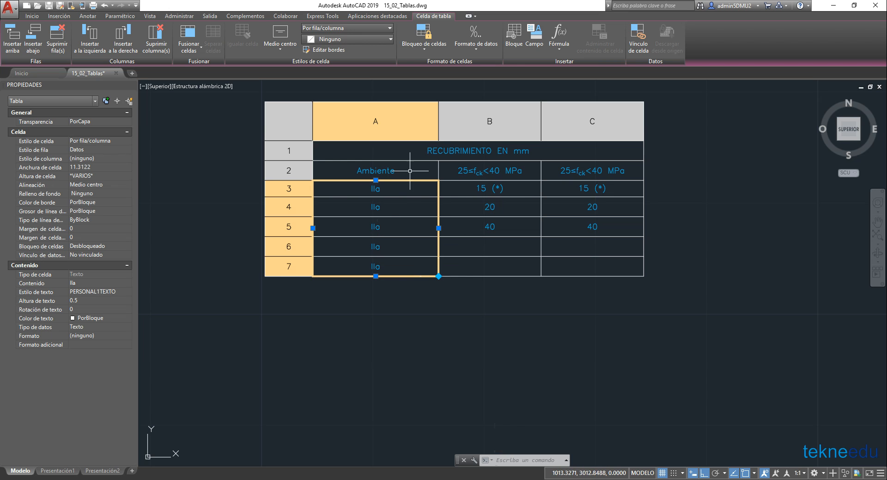
Delete the headings in cells A2 to C2 in one selection
left_click(593, 174)
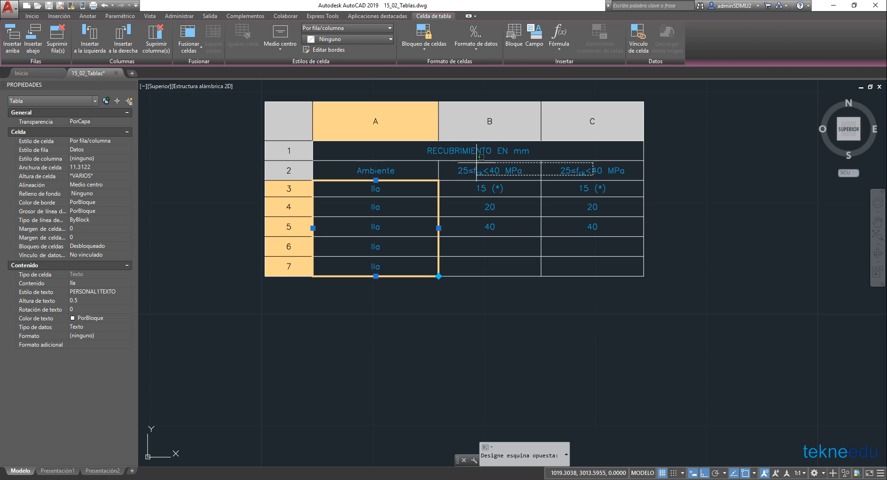
left_click(382, 166)
key("Delete")
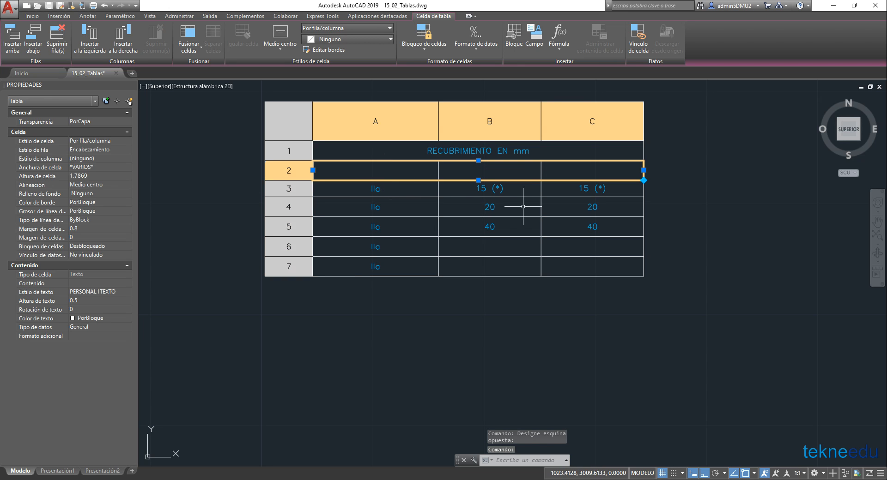
Replace the content of cell B3 with 1 and autofill it down to cell B7
left_click(507, 189)
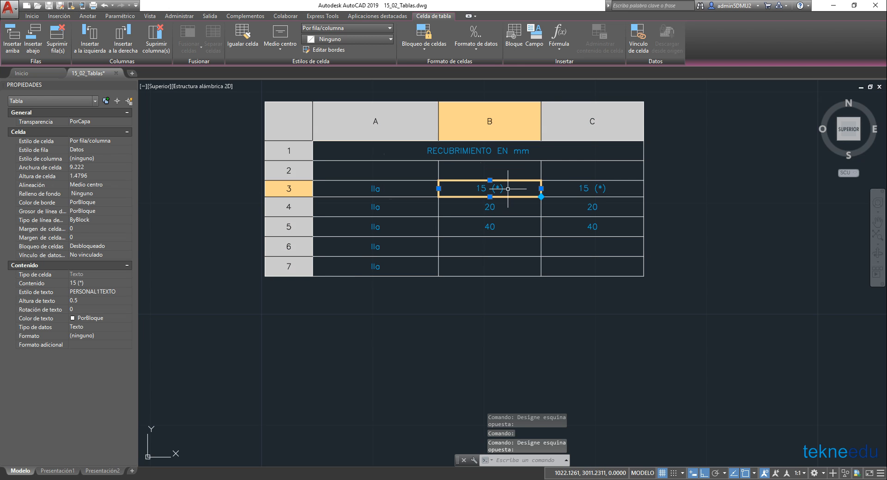
type("1")
key("Return")
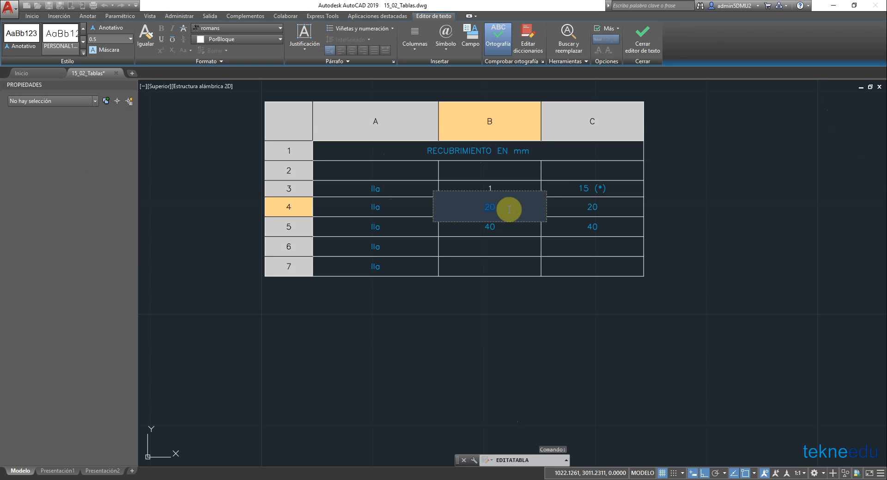
left_click(502, 189)
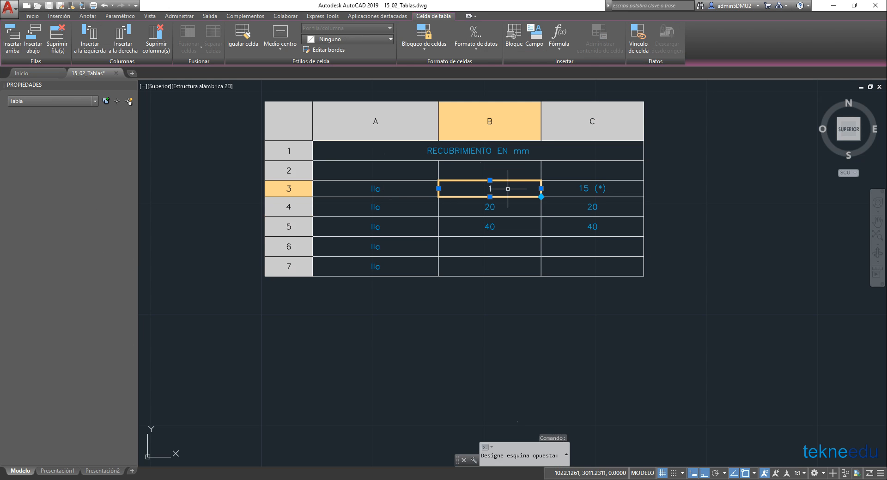
left_click(540, 197)
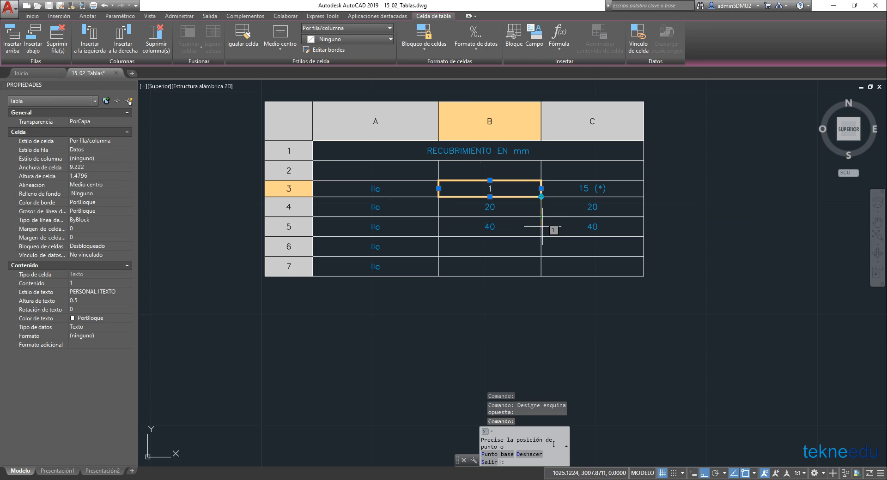
left_click(541, 275)
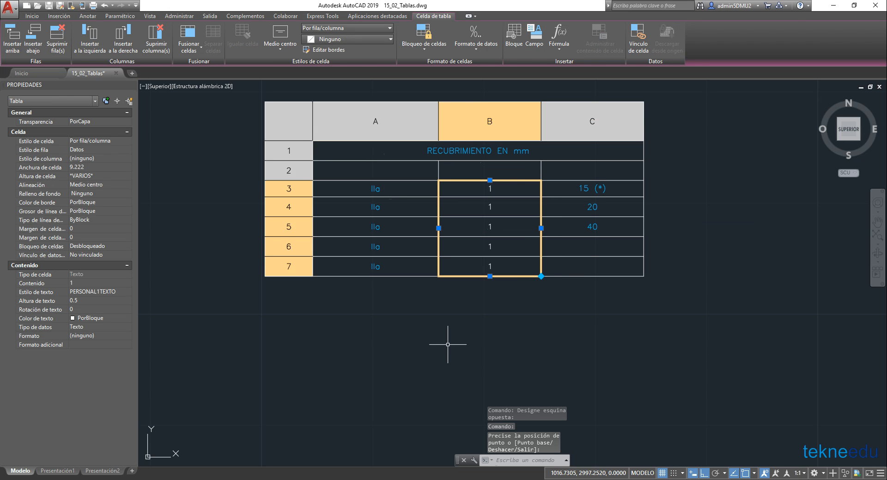
key("Escape")
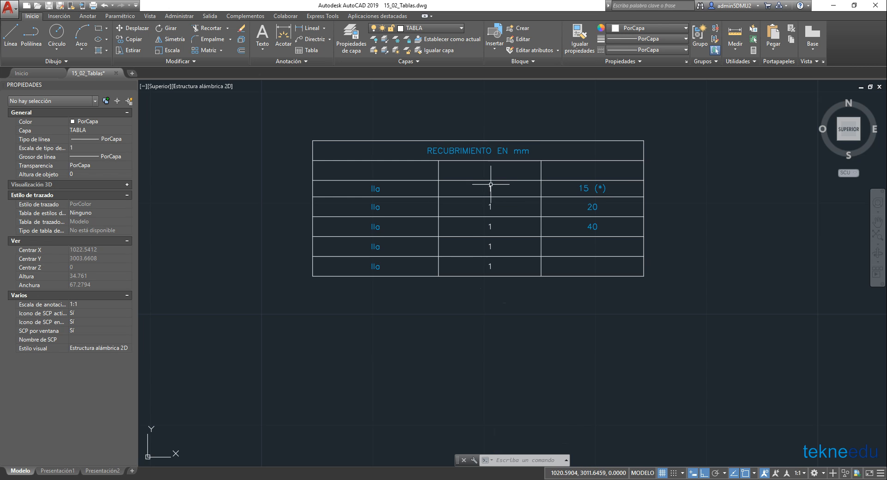
Set cell B4 to 2 and autofill the number series from cells B3 and B4 down to cell B7
left_click(491, 207)
type("2")
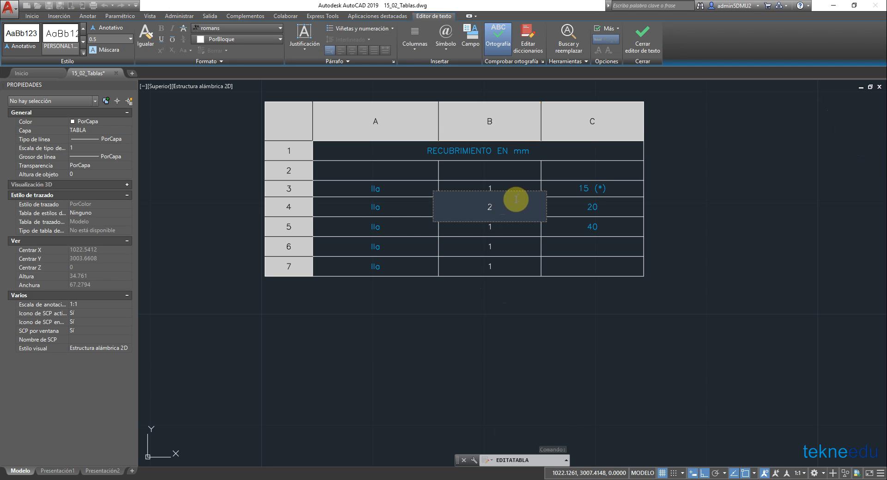
left_click(559, 256)
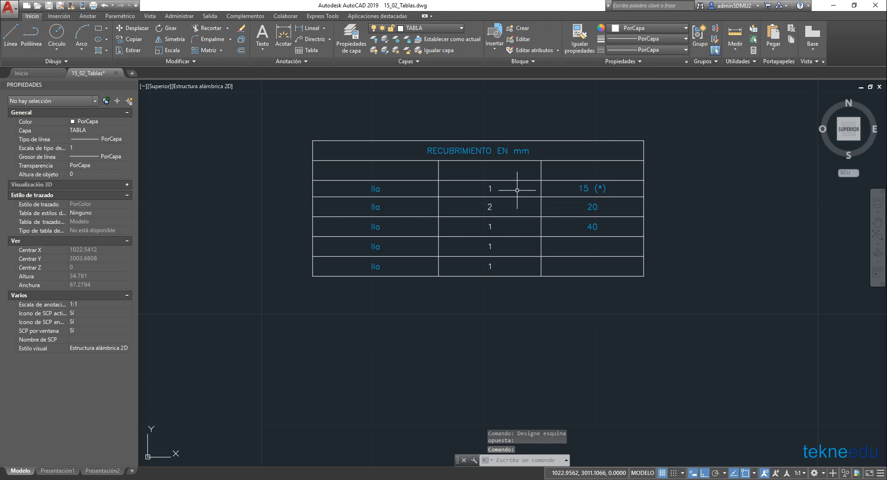
left_click(513, 188)
left_click(502, 199)
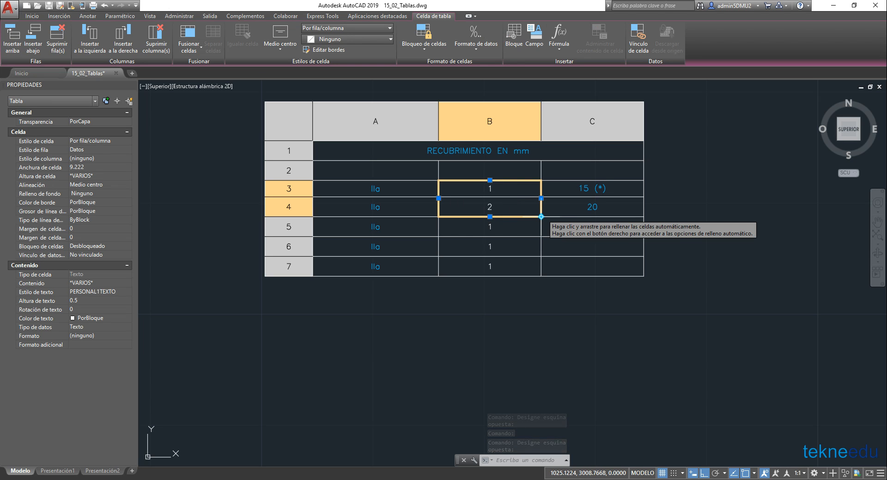
left_click(541, 217)
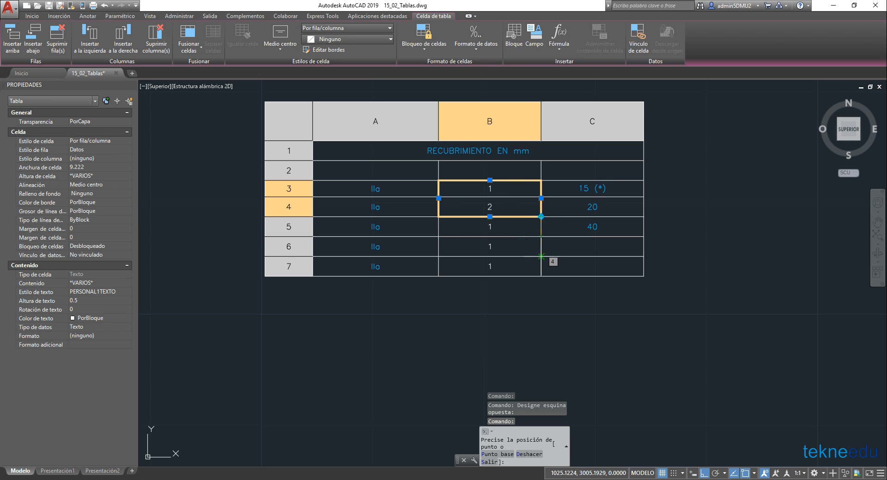
left_click(542, 276)
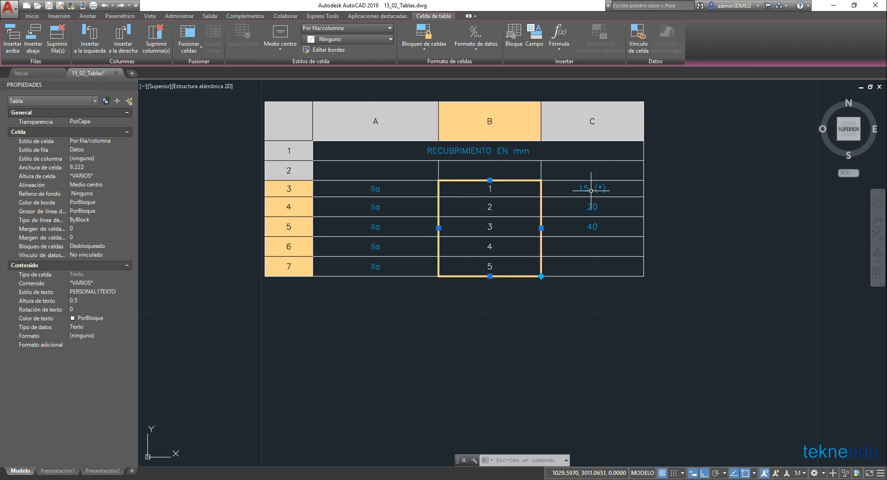
Enter the date 1/01/2020 in cell B3 and 2/01/2020 in cell B4
left_click(502, 188)
double_click(500, 188)
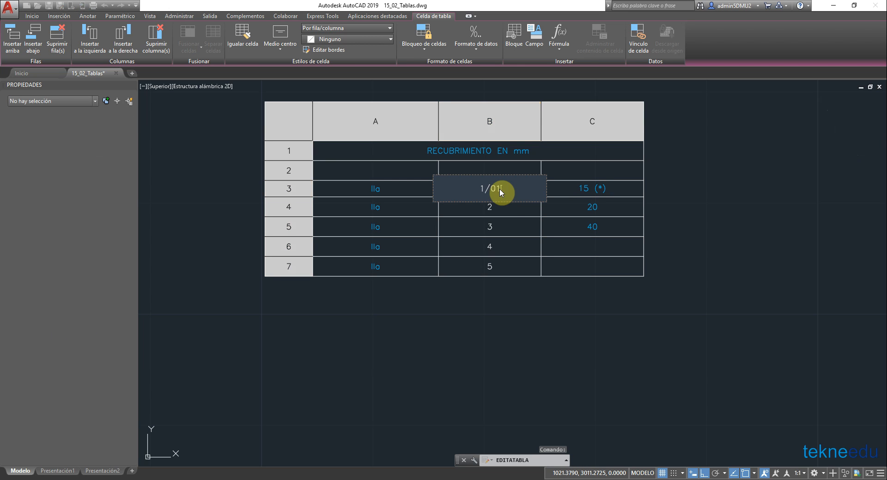
type("2020")
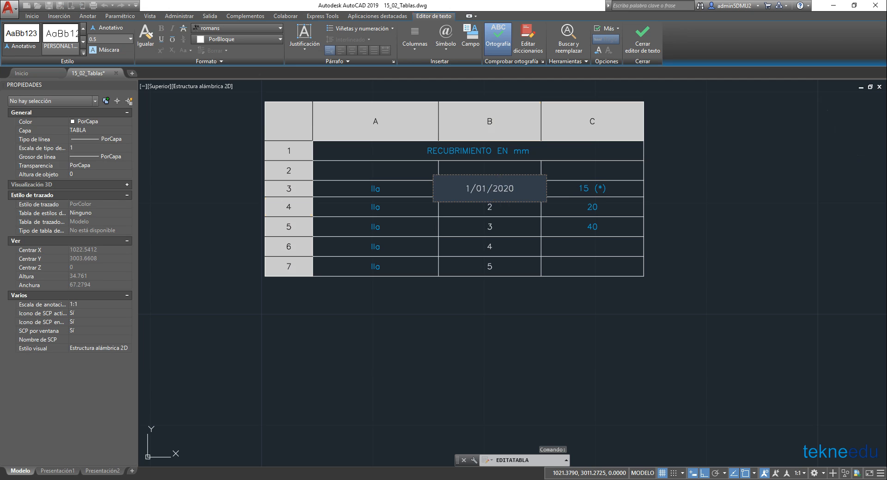
key("Return")
type("2/01/2020")
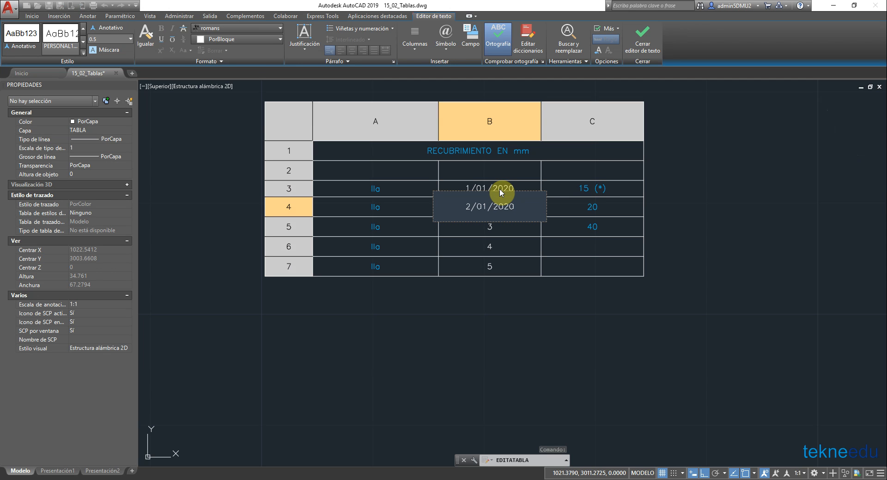
left_click(542, 412)
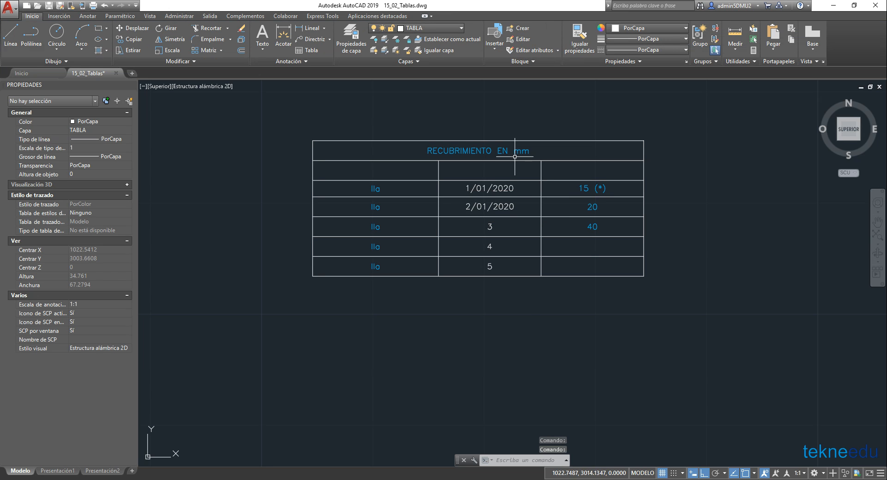
Autofill the date series from cells B3 and B4 down to cell B7
left_click_drag(521, 200, 541, 216)
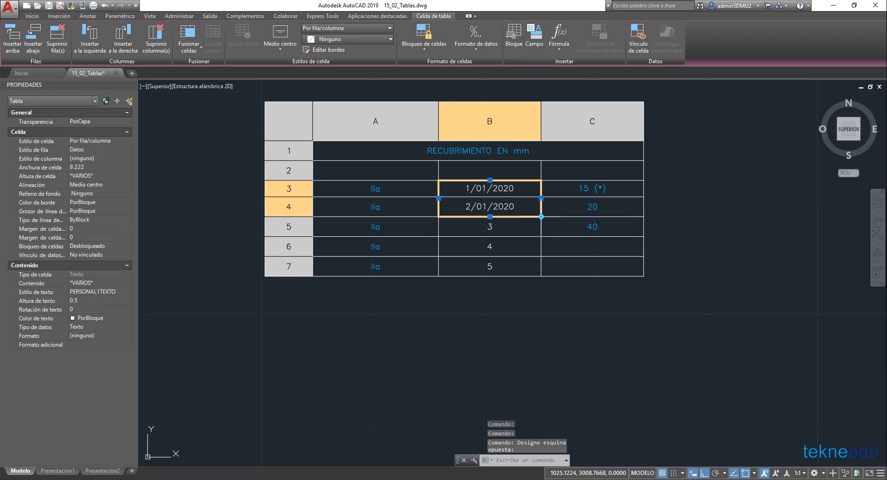
left_click(541, 217)
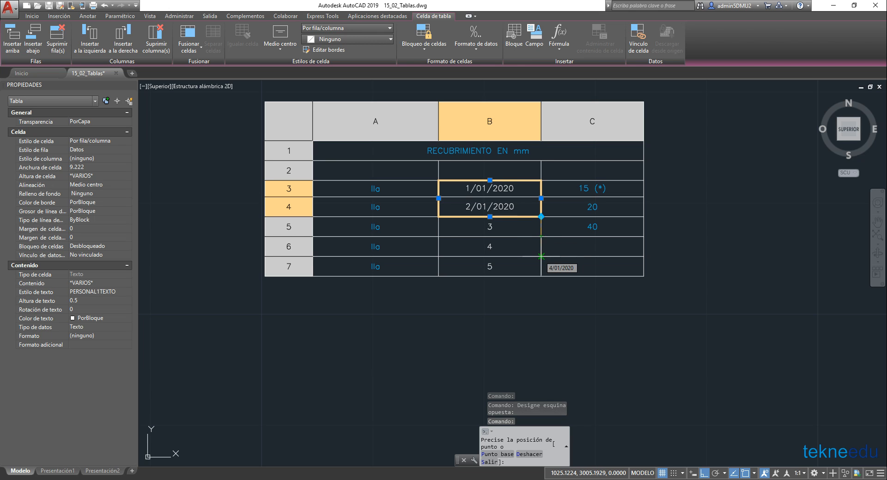
left_click(541, 276)
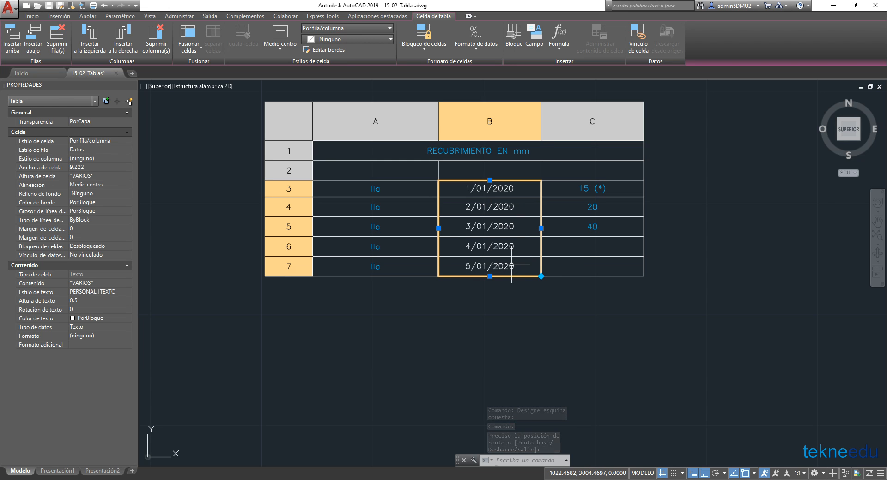
key("Escape")
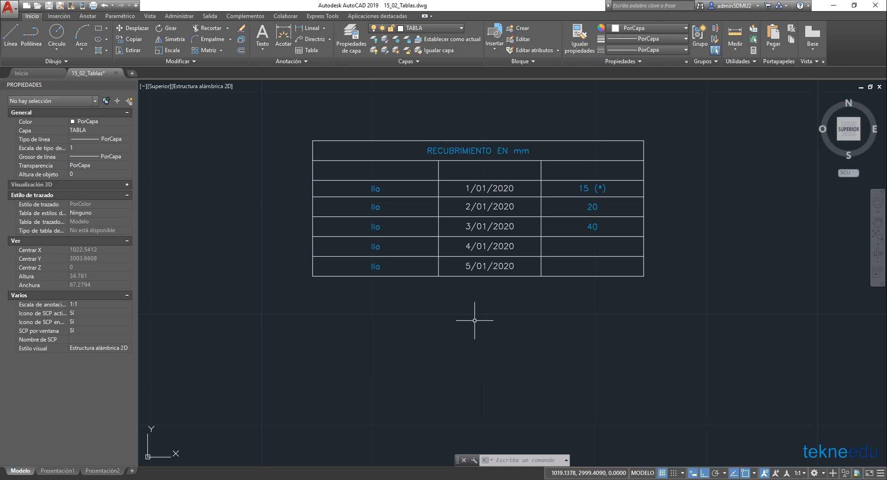
Copy the date 1/01/2020 from cell B3 into cell C3 and delete the contents of C3
left_click(517, 185)
left_click(512, 190)
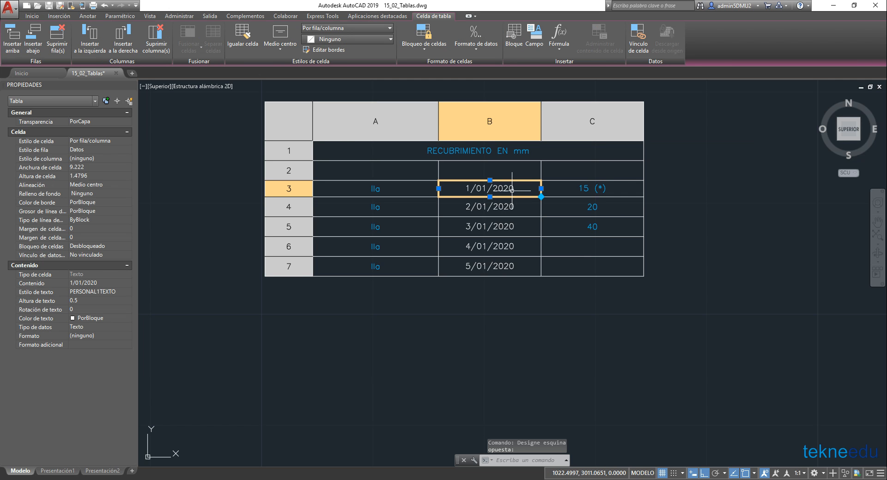
left_click(566, 186)
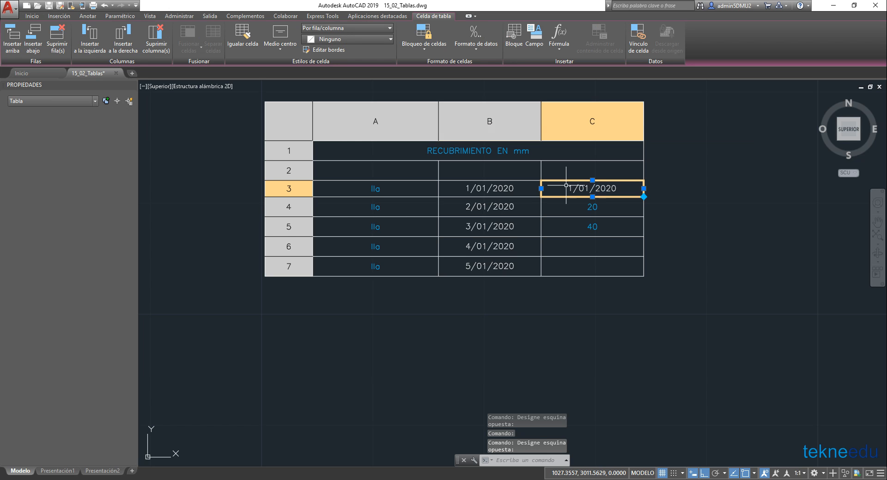
type("1/01/2020")
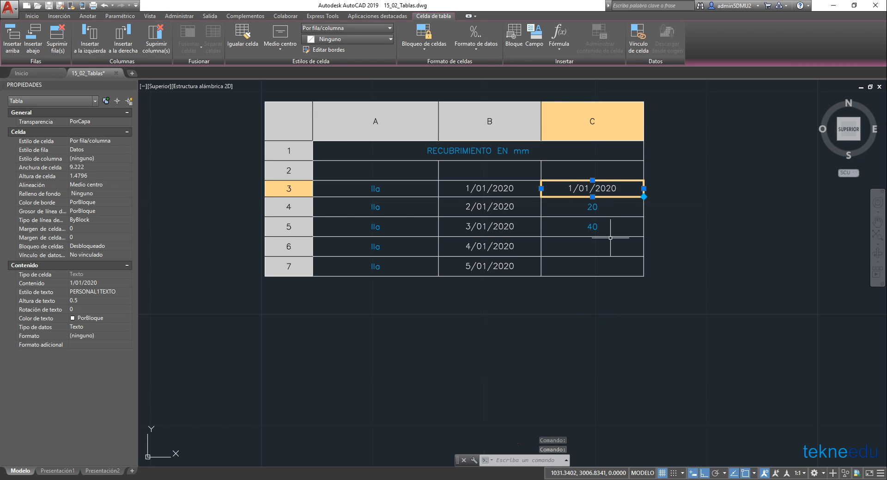
key("Delete")
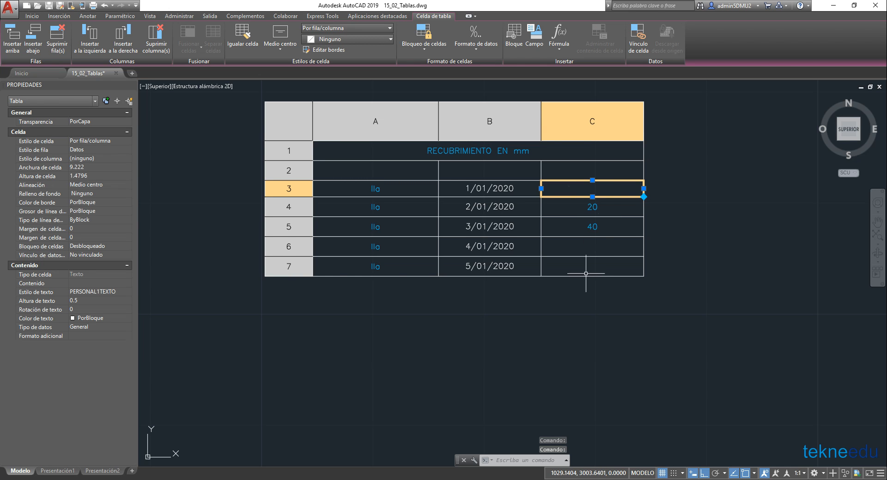